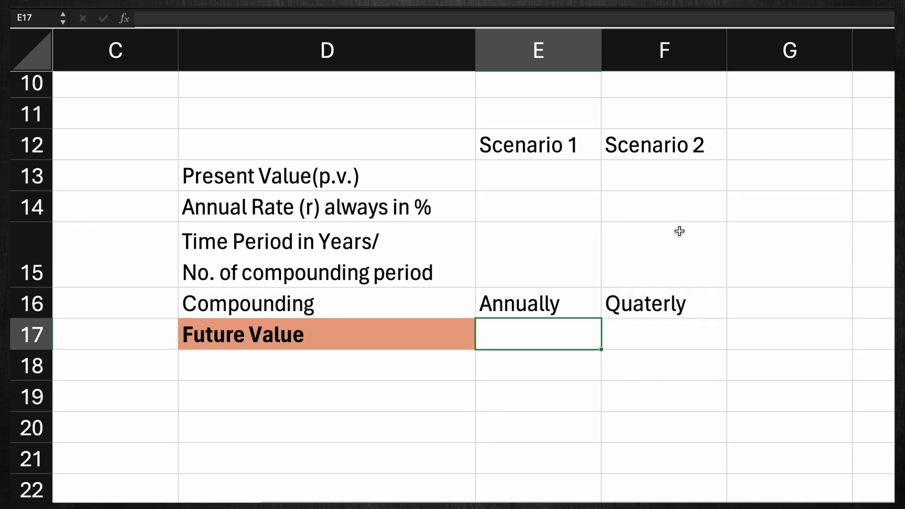
pyautogui.click(337, 333)
pyautogui.click(299, 176)
pyautogui.click(372, 209)
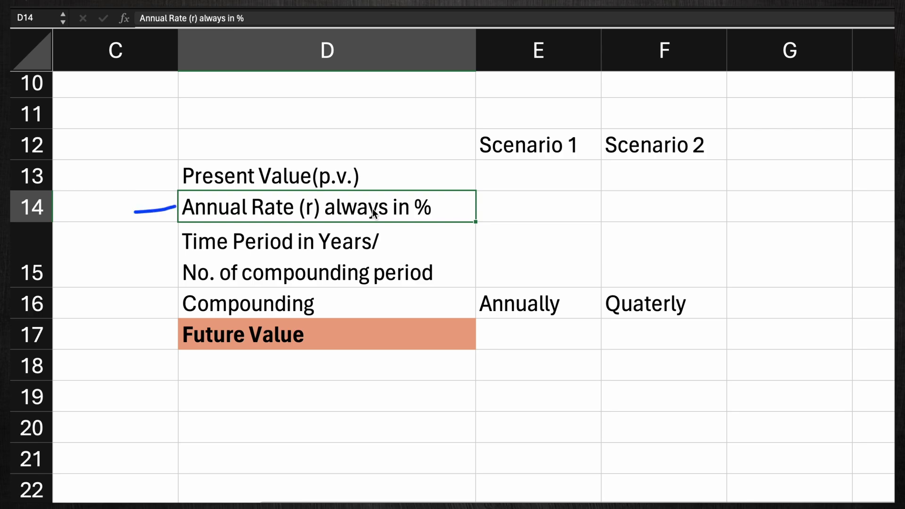
pyautogui.click(390, 270)
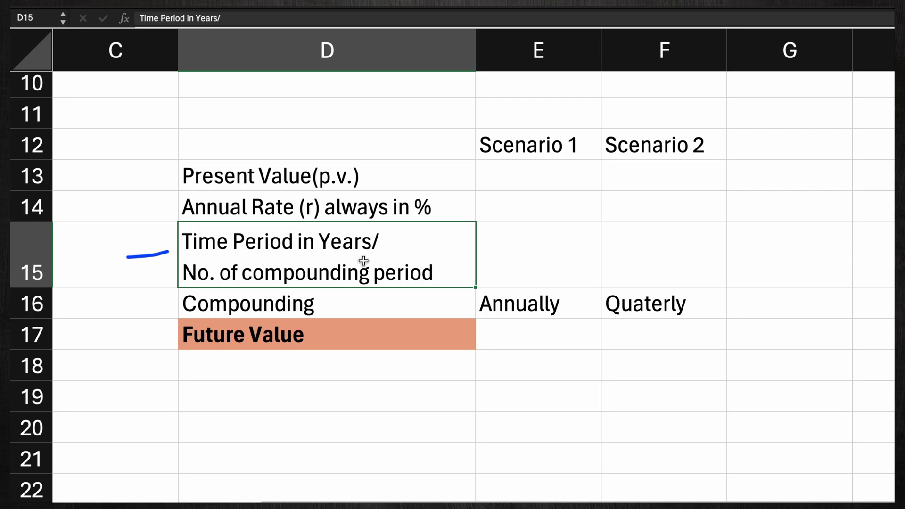
# Extend the label in D16 to read "Compounding frequency"
pyautogui.click(401, 302)
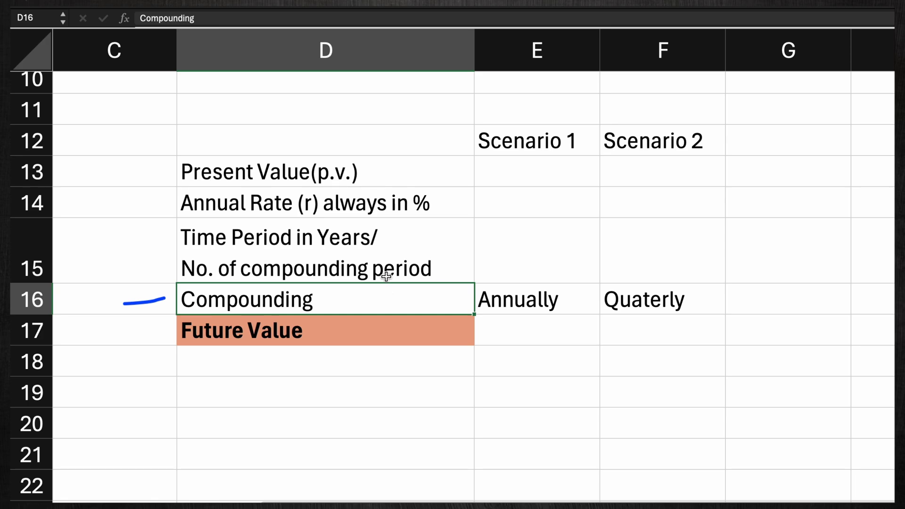
pyautogui.doubleClick(335, 297)
pyautogui.write('frequency')
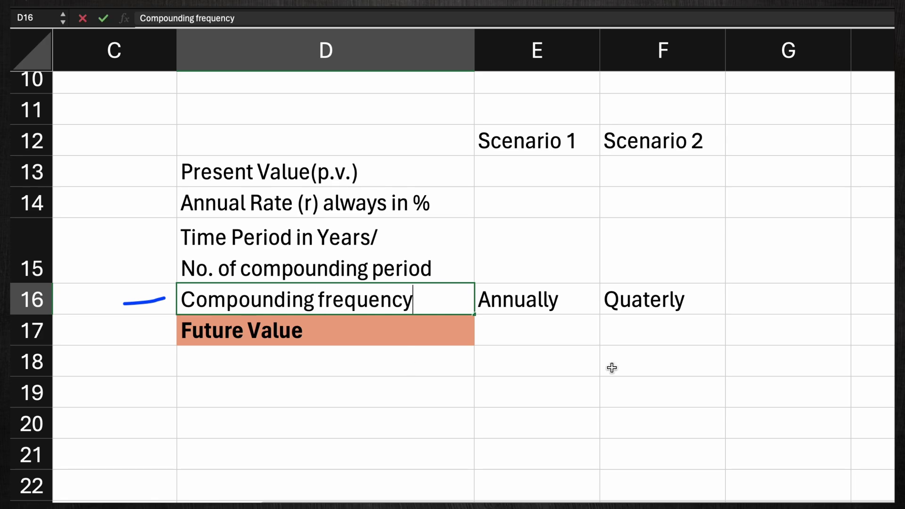
pyautogui.click(611, 368)
pyautogui.click(653, 301)
# Fill in Scenario 1 with a present value of 500000, an annual rate of 8% and a time period of 5
pyautogui.scroll(1, 537, 206)
pyautogui.click(538, 206)
pyautogui.write('500000')
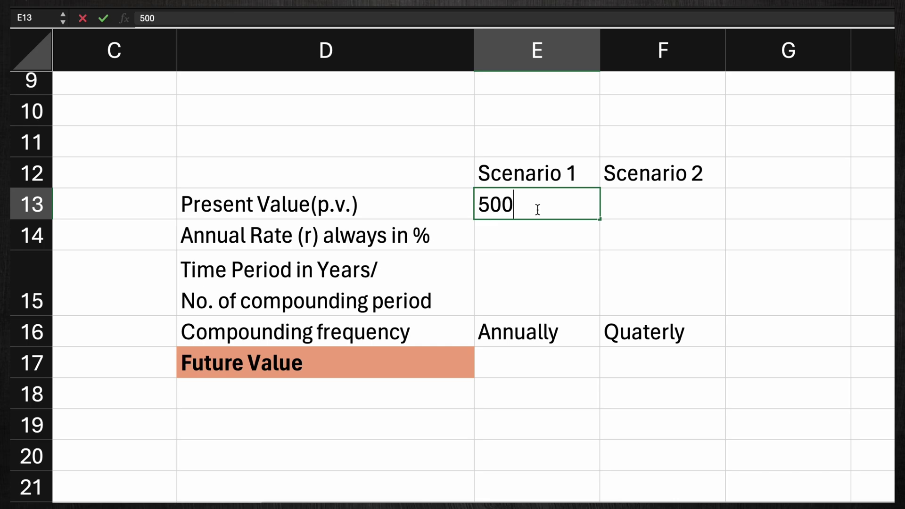
pyautogui.click(576, 232)
pyautogui.write('8')
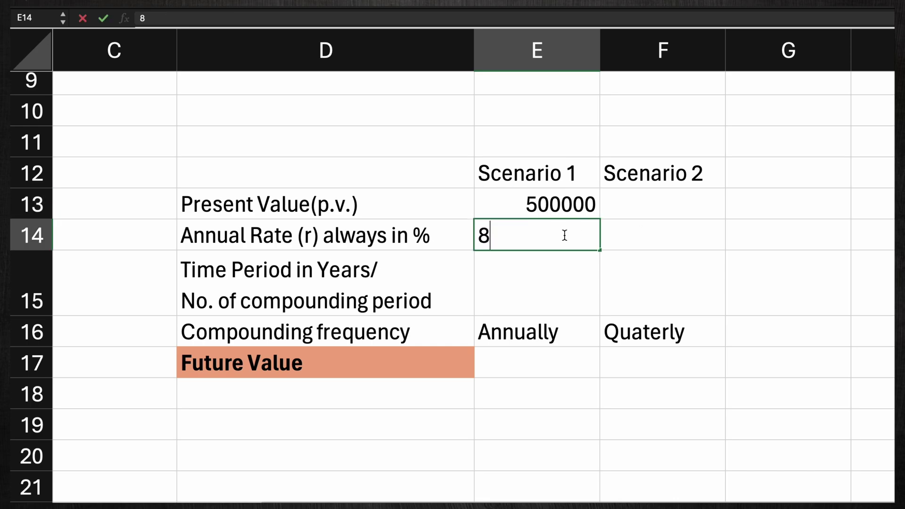
pyautogui.write('%')
pyautogui.click(535, 283)
pyautogui.write('5')
pyautogui.press('Tab')
pyautogui.click(535, 332)
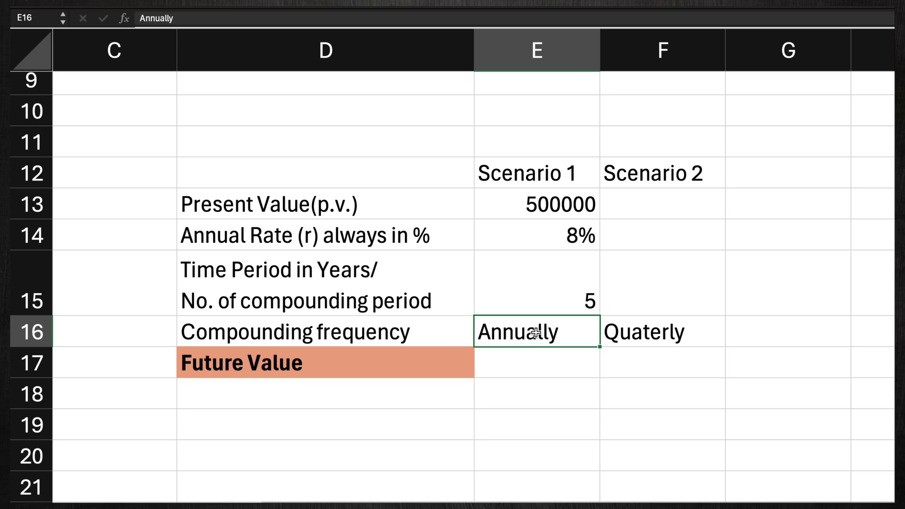
# Calculate Scenario 1's future value in E17 with the formula =FV(E14,E15,0,-E13)
pyautogui.click(529, 361)
pyautogui.write('=')
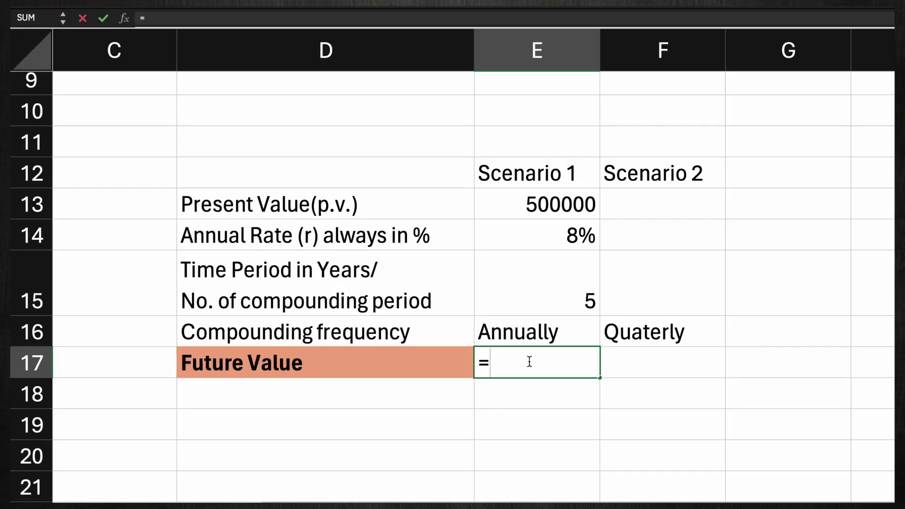
pyautogui.write('FV')
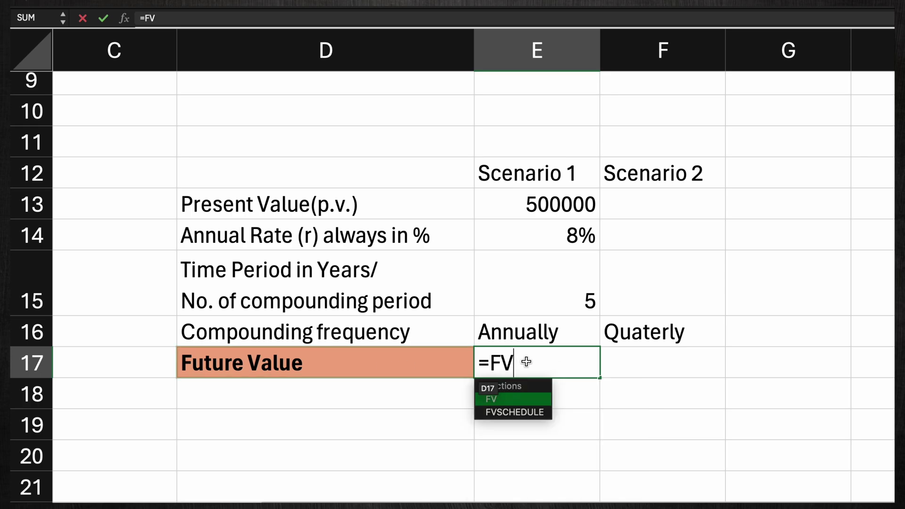
pyautogui.write('(')
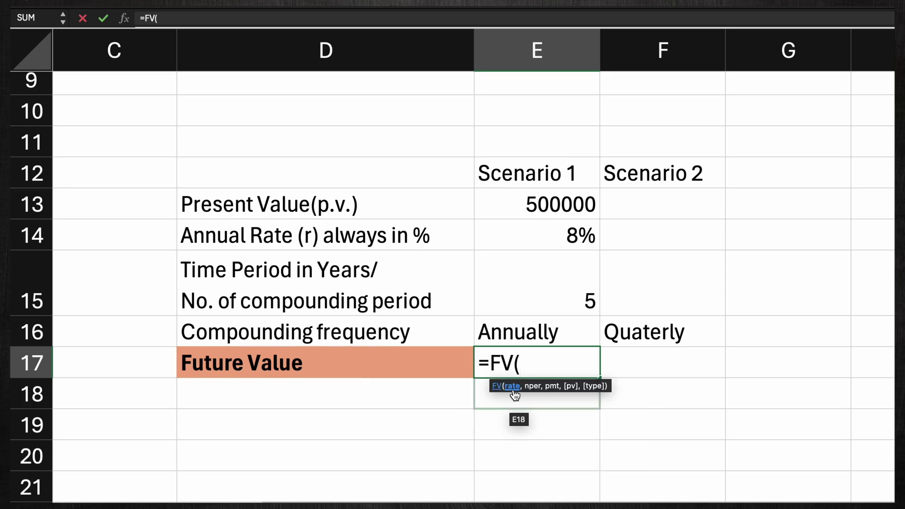
pyautogui.click(555, 235)
pyautogui.write(',')
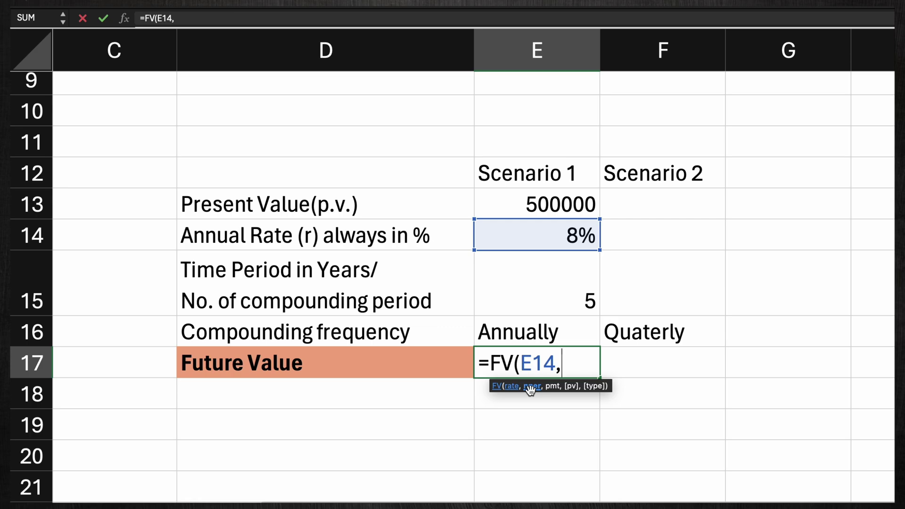
pyautogui.click(555, 296)
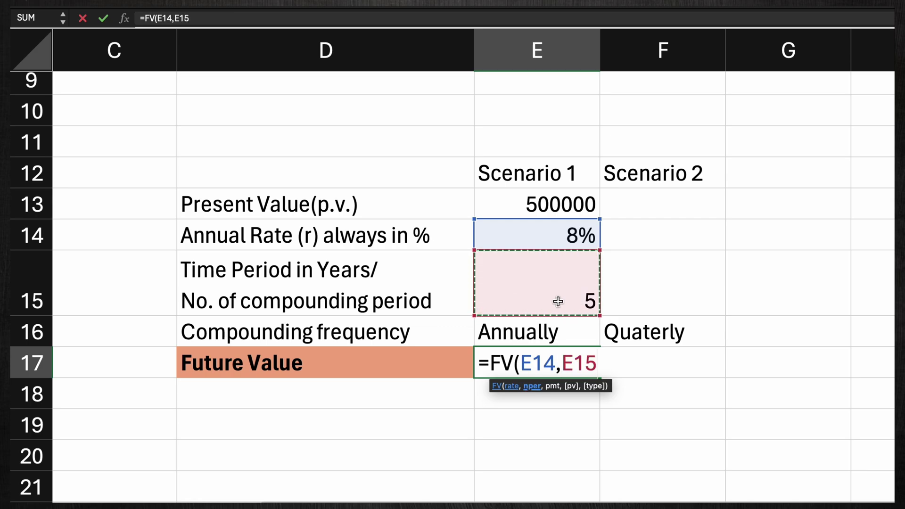
pyautogui.write(',')
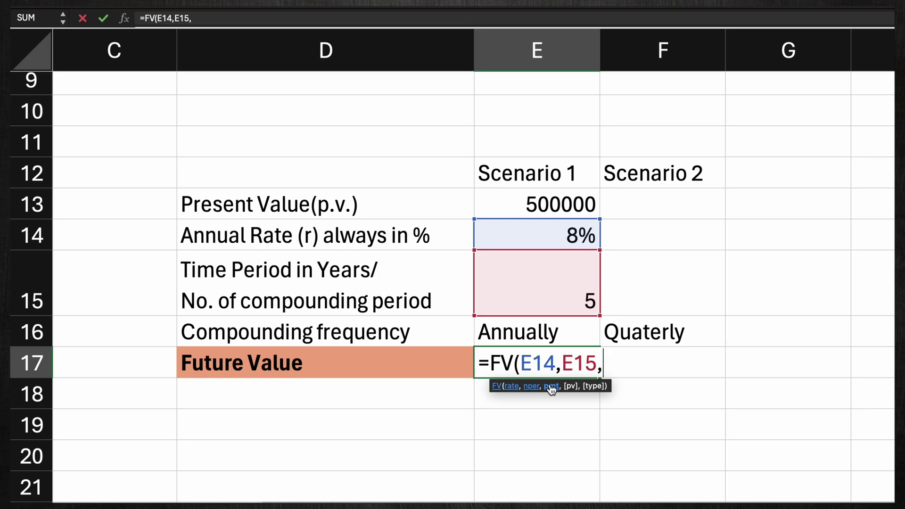
pyautogui.write('0,')
pyautogui.write('-')
pyautogui.click(571, 206)
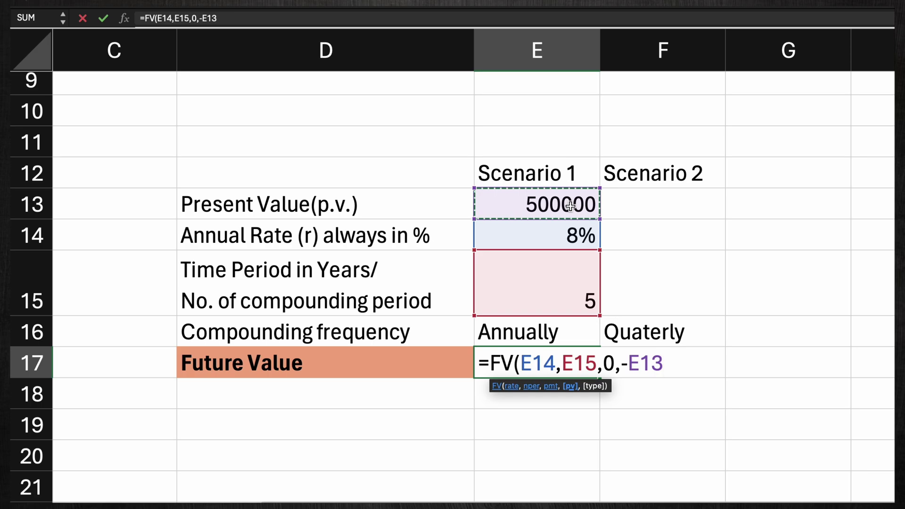
pyautogui.press('Return')
# Format Scenario 1's future value in E17 as a number with thousands separators, two decimals and no currency symbol
pyautogui.press('Up')
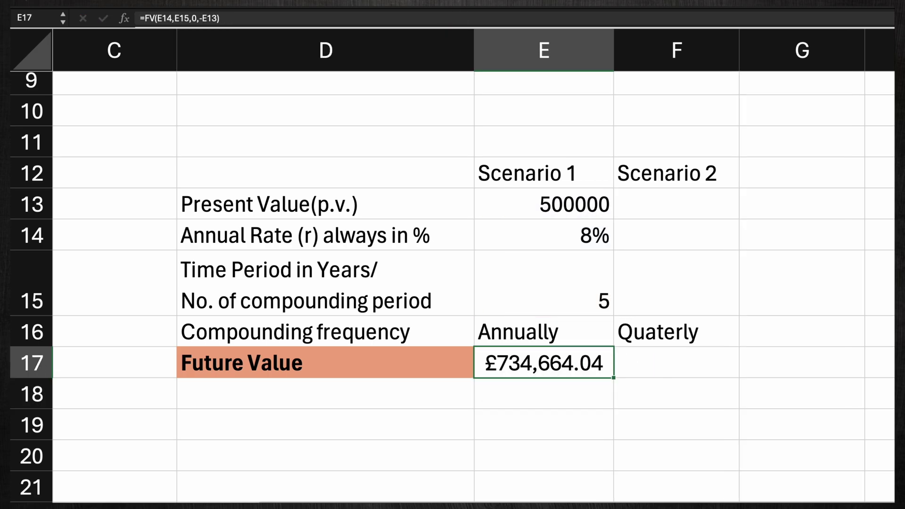
pyautogui.click(584, 2)
pyautogui.click(542, 23)
pyautogui.click(542, 5)
pyautogui.click(576, 419)
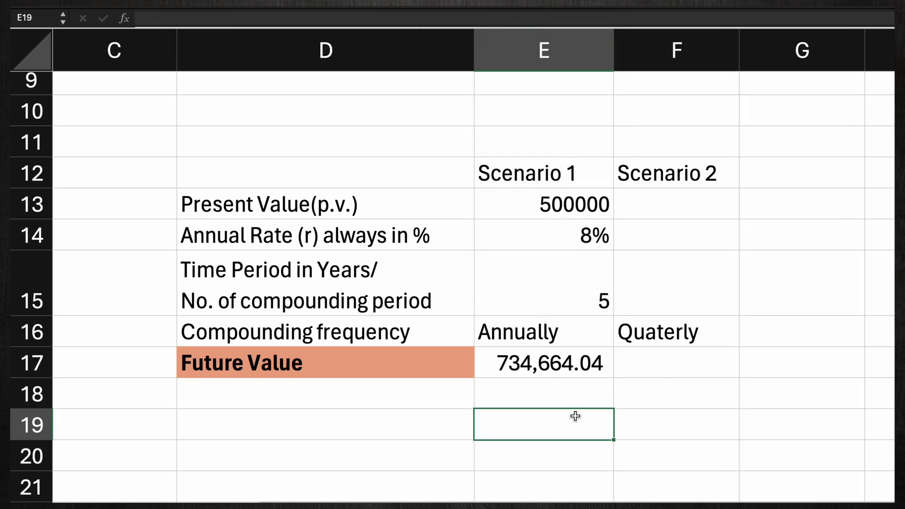
pyautogui.click(553, 364)
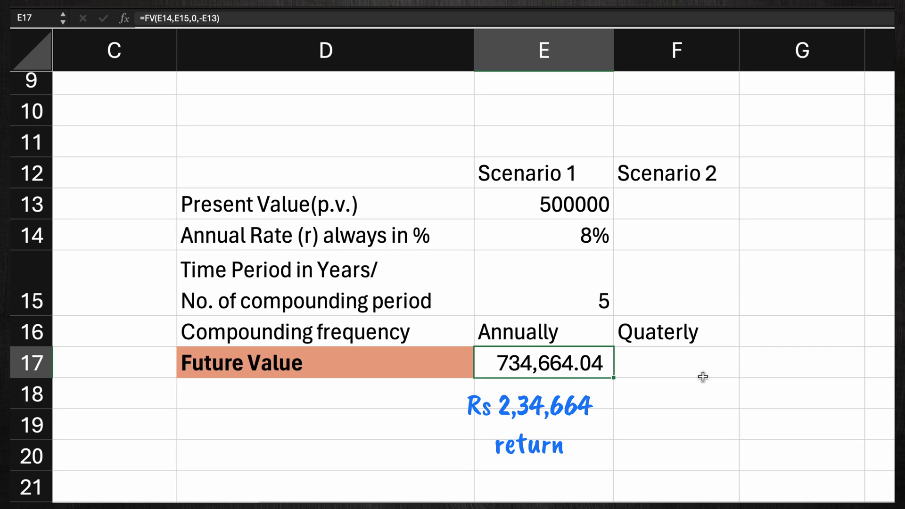
# Enter =5*4 as Scenario 2's number of compounding periods in F15
pyautogui.click(674, 337)
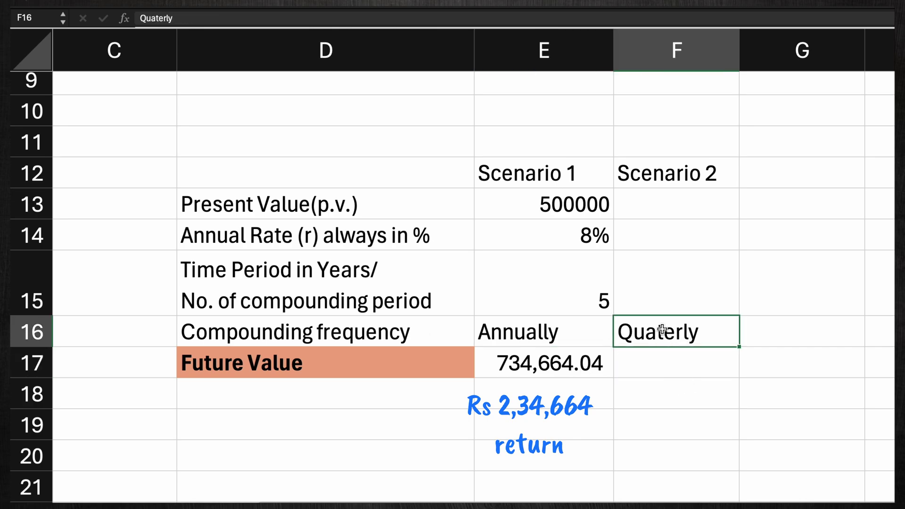
pyautogui.click(694, 289)
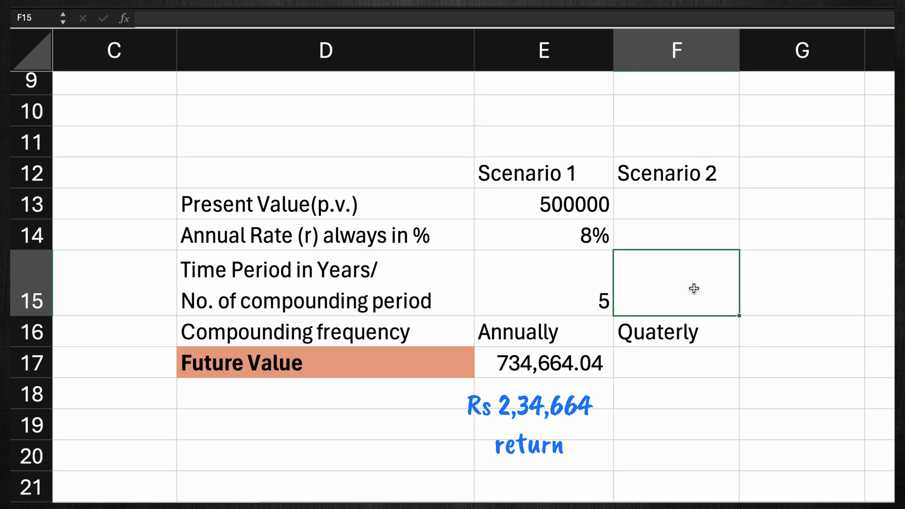
pyautogui.write('5*4')
pyautogui.click(683, 238)
pyautogui.click(667, 300)
pyautogui.write('=')
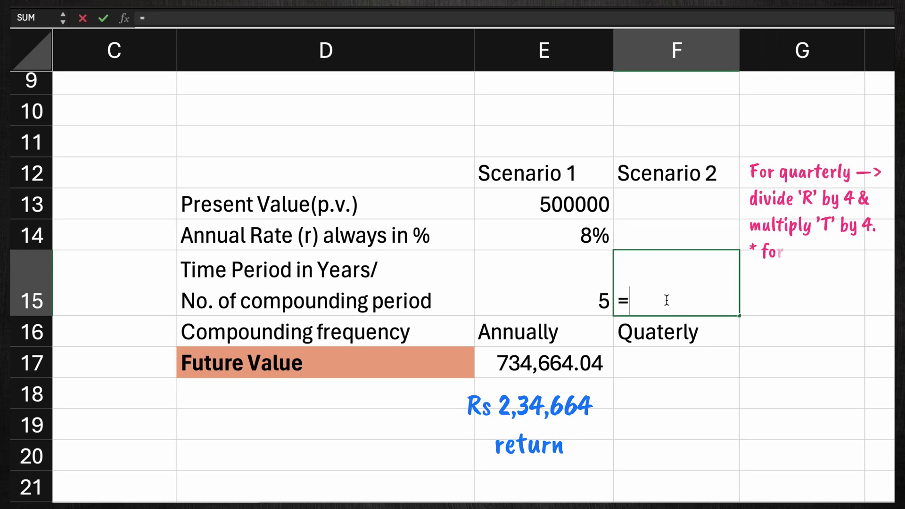
pyautogui.write('5*4')
# Enter Scenario 2's quarterly rate in F14 as 8% divided by 4
pyautogui.press('Up')
pyautogui.write('8%')
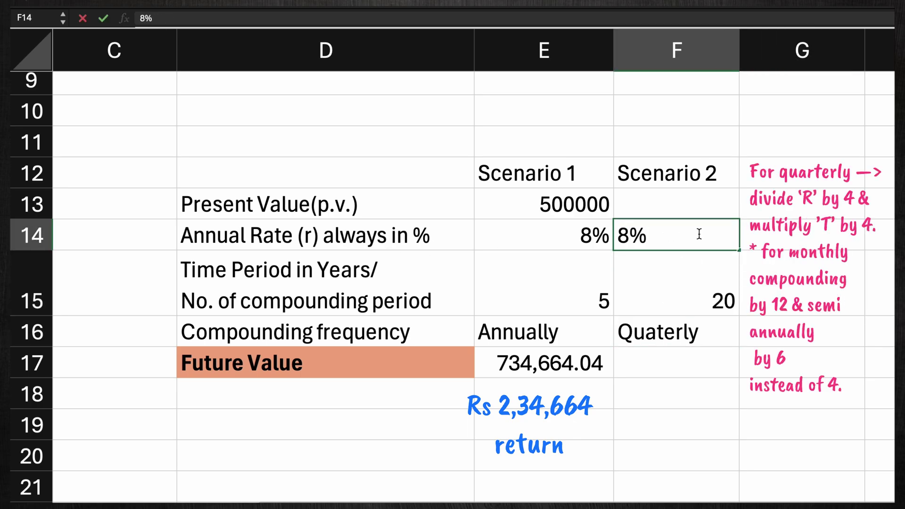
pyautogui.press('Up')
pyautogui.doubleClick(699, 233)
pyautogui.write('/4')
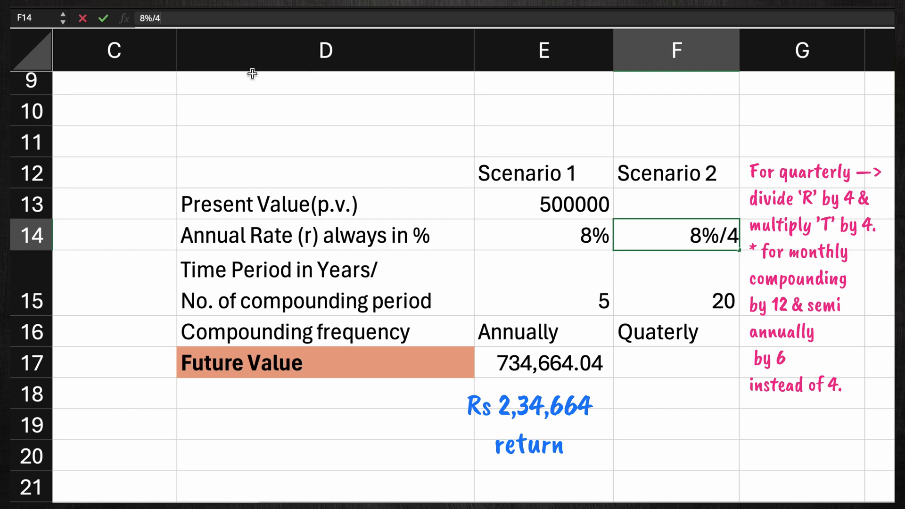
pyautogui.press('Return')
# Enter 500000 as Scenario 2's present value in F13
pyautogui.click(678, 209)
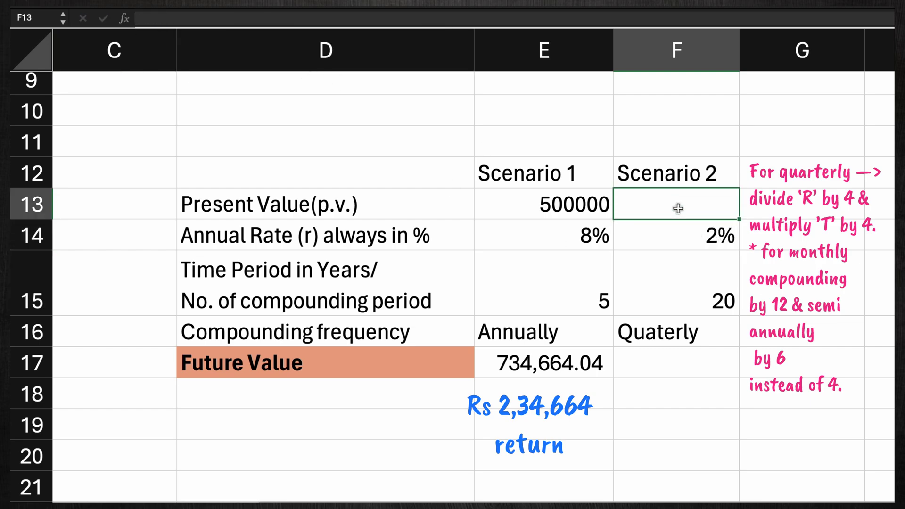
pyautogui.write('500000')
pyautogui.press('Tab')
# Calculate Scenario 2's future value in F17 with the formula =FV(F14,F15,0,F13)
pyautogui.click(647, 359)
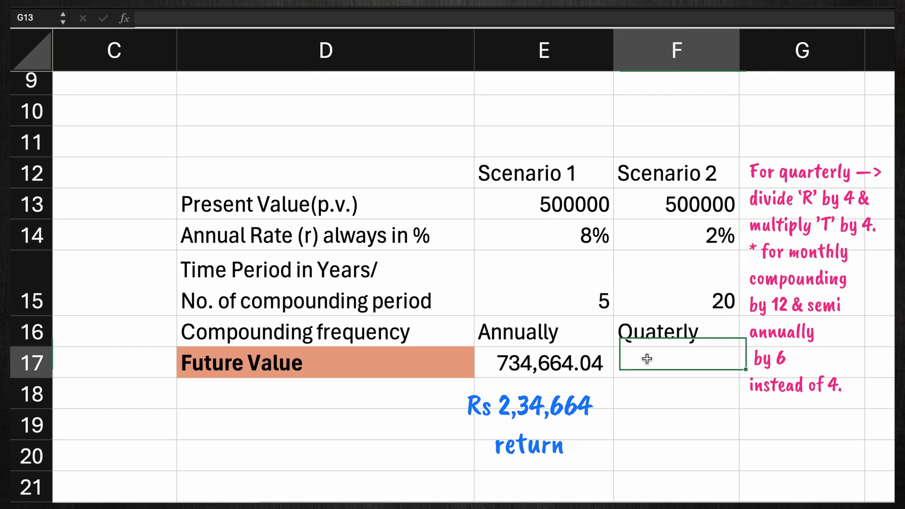
pyautogui.write('=fv(')
pyautogui.click(701, 236)
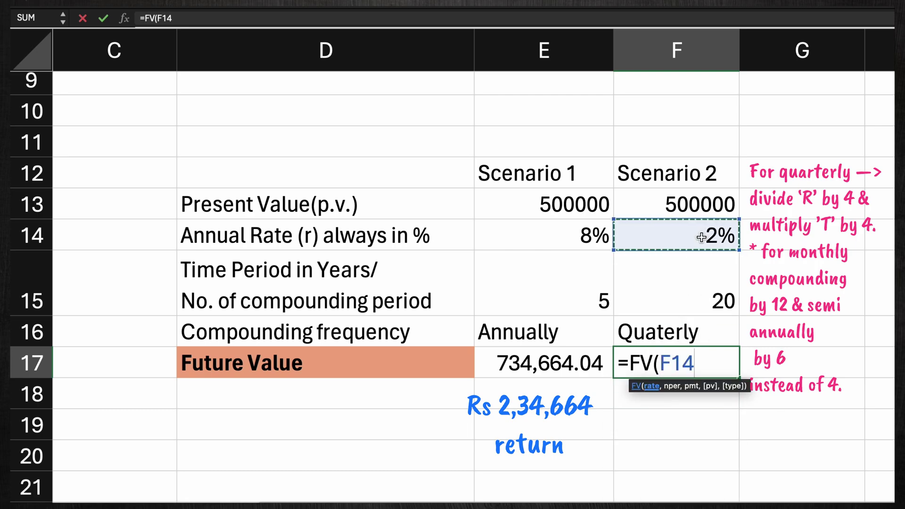
pyautogui.hscroll(1, 702, 237)
pyautogui.write(',')
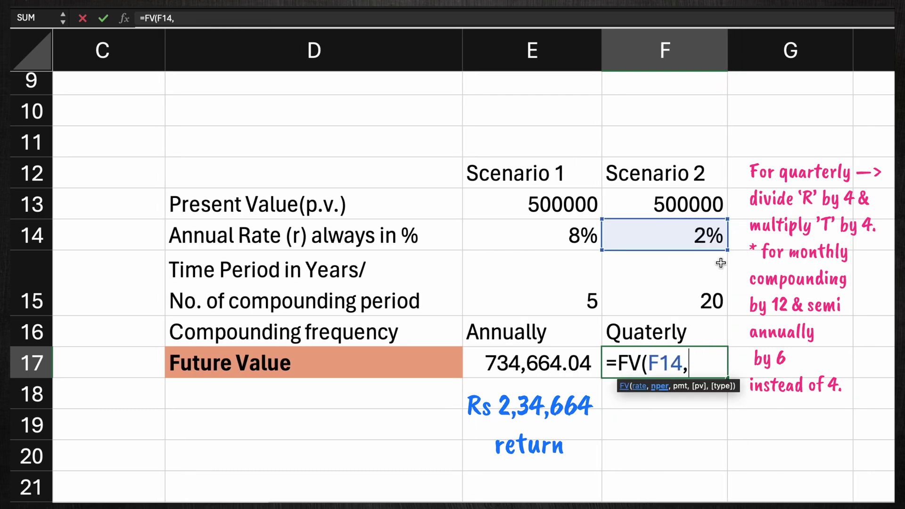
pyautogui.click(697, 303)
pyautogui.write(',0,')
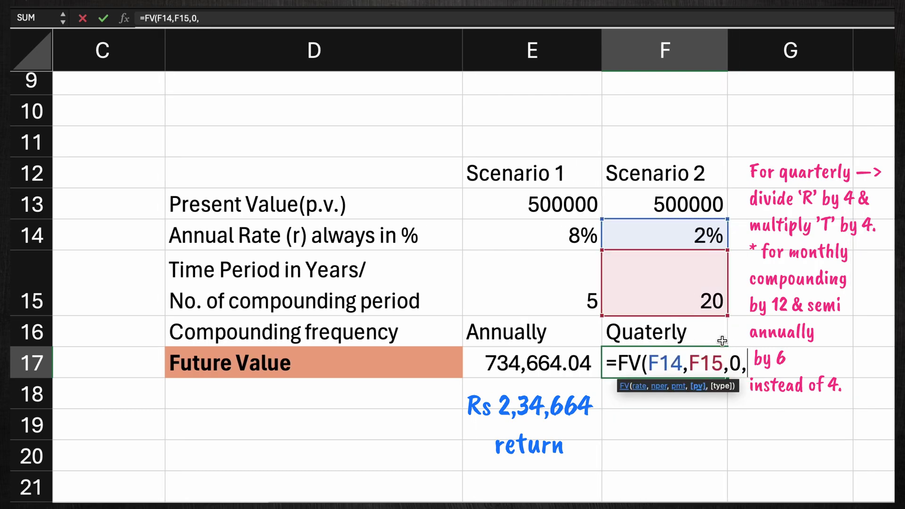
pyautogui.click(686, 207)
pyautogui.press('Return')
# Remove the currency symbol from the quarterly future value in F17
pyautogui.click(690, 374)
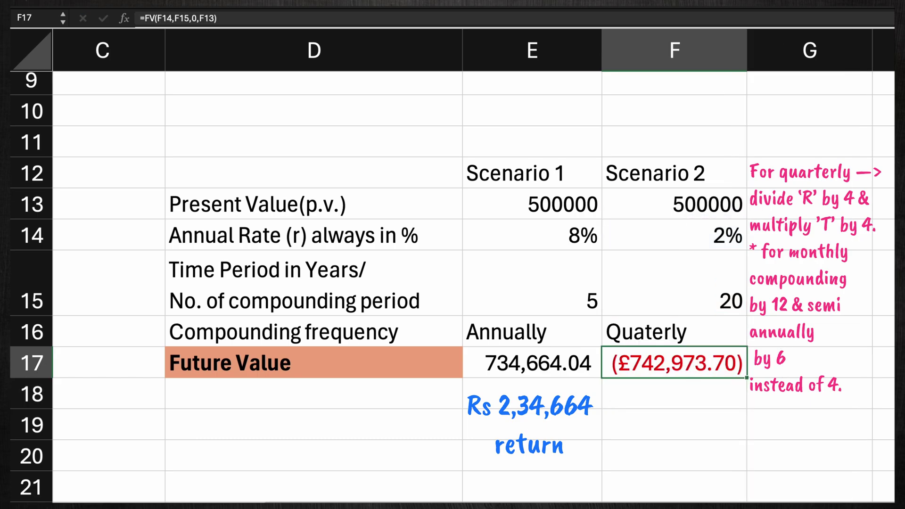
pyautogui.click(518, 22)
pyautogui.click(699, 336)
# Negate the present value argument in F17's formula so it reads =FV(F14,F15,0,-F13)
pyautogui.click(692, 364)
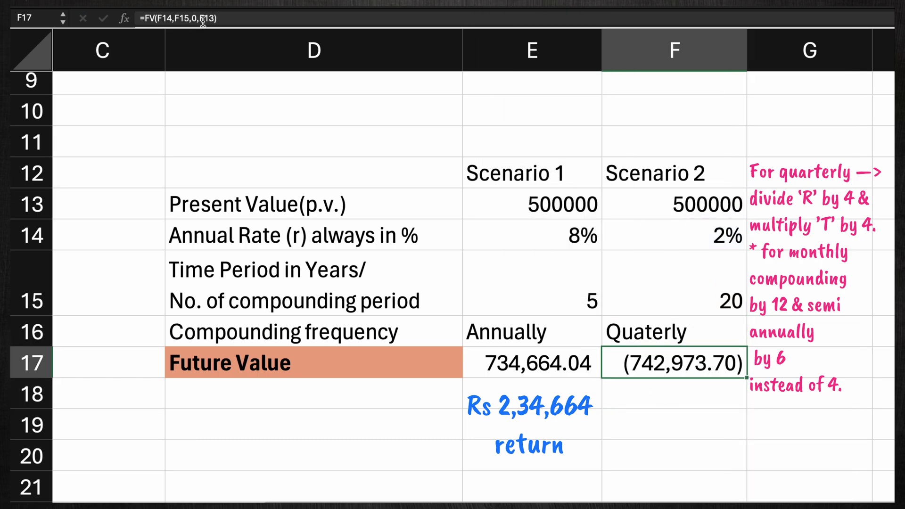
pyautogui.click(202, 20)
pyautogui.write('-')
pyautogui.press('Return')
# Format Scenario 2's future value in F17 as a number with thousands separators, two decimals and no currency symbol
pyautogui.click(712, 373)
pyautogui.click(571, 4)
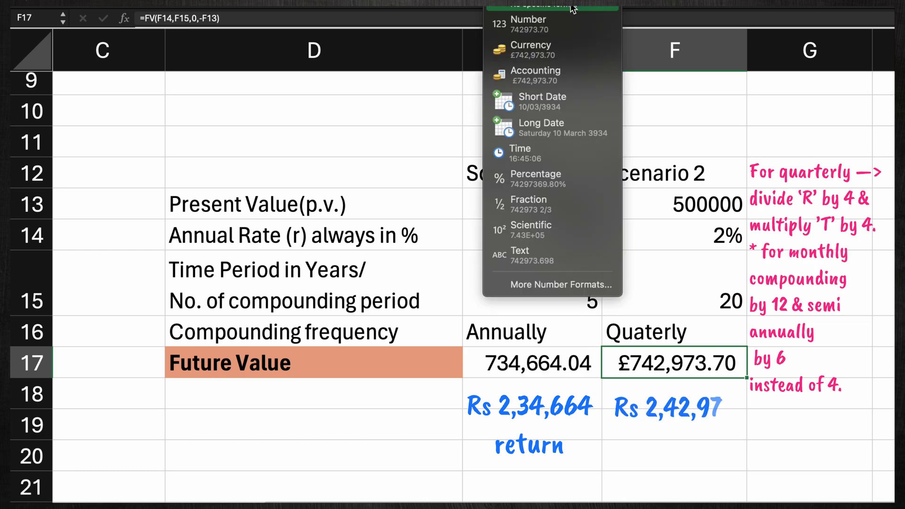
pyautogui.click(533, 23)
pyautogui.click(553, 5)
pyautogui.click(775, 456)
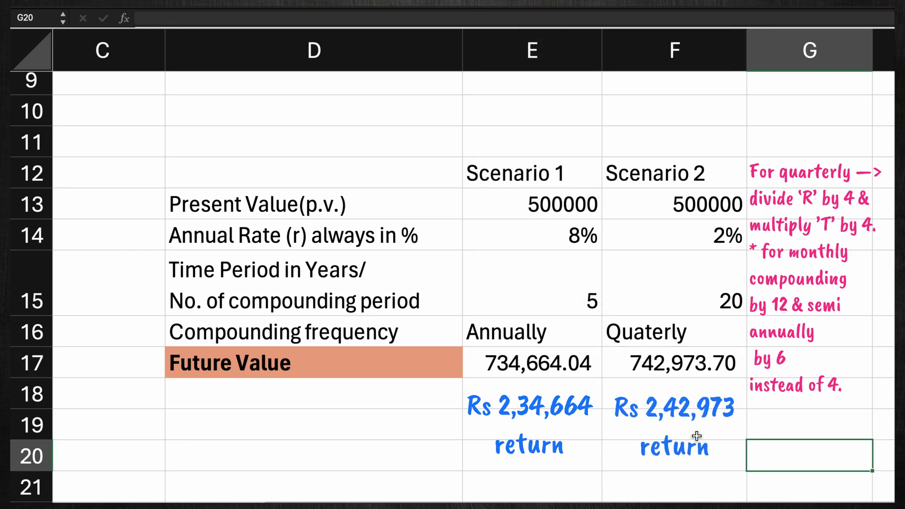
pyautogui.click(519, 367)
pyautogui.click(657, 373)
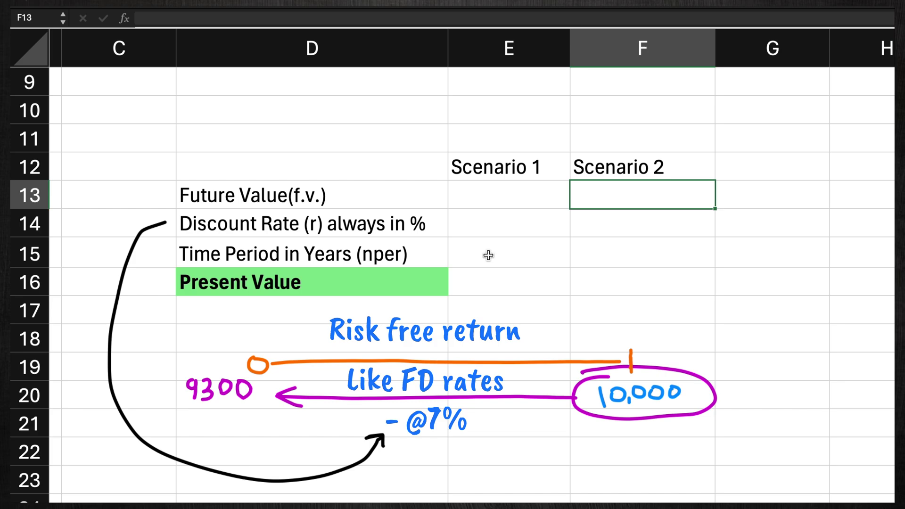
# Fill in Scenario 1 of the present value table with a future value of 1500000, a 7% discount rate and 15 years
pyautogui.click(489, 255)
pyautogui.write('15')
pyautogui.click(525, 196)
pyautogui.write('15')
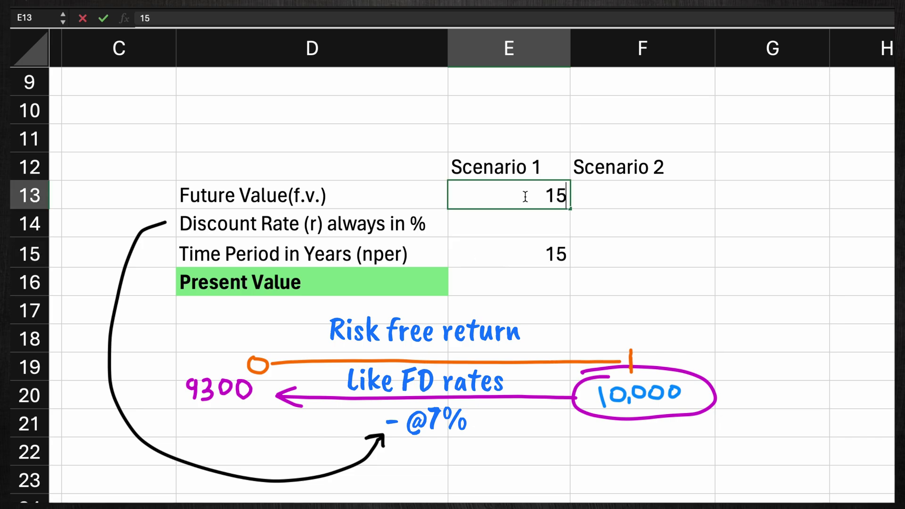
pyautogui.write('00000')
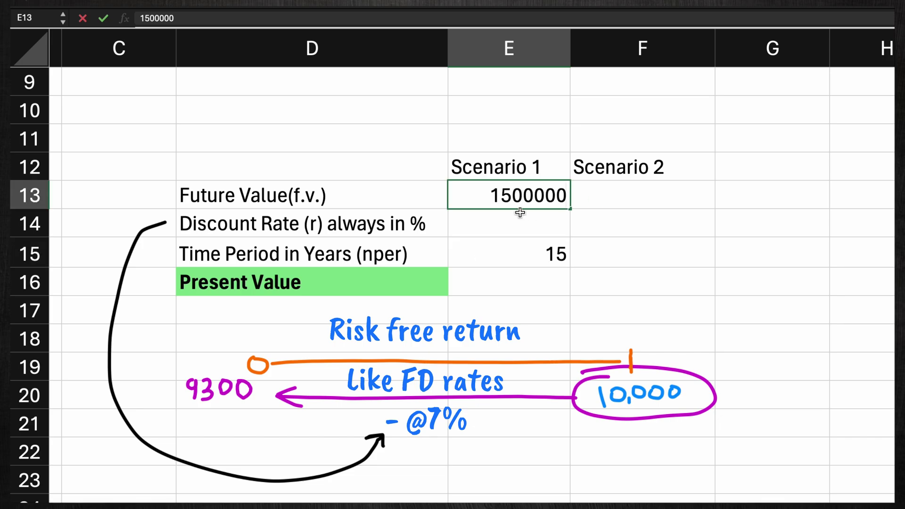
pyautogui.click(510, 221)
pyautogui.write('7%')
pyautogui.click(501, 273)
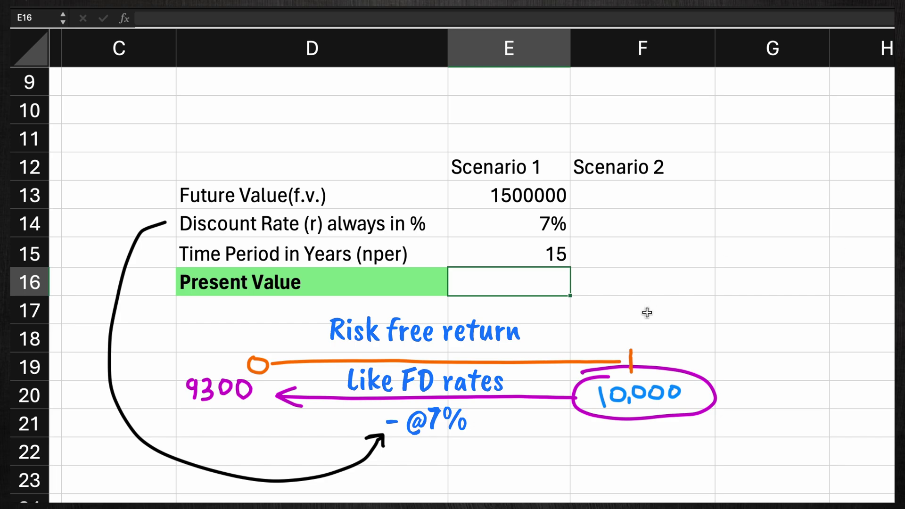
# Calculate Scenario 1's present value in E16 with the formula =PV(E14,E15,0,-E13)
pyautogui.write('=PV(')
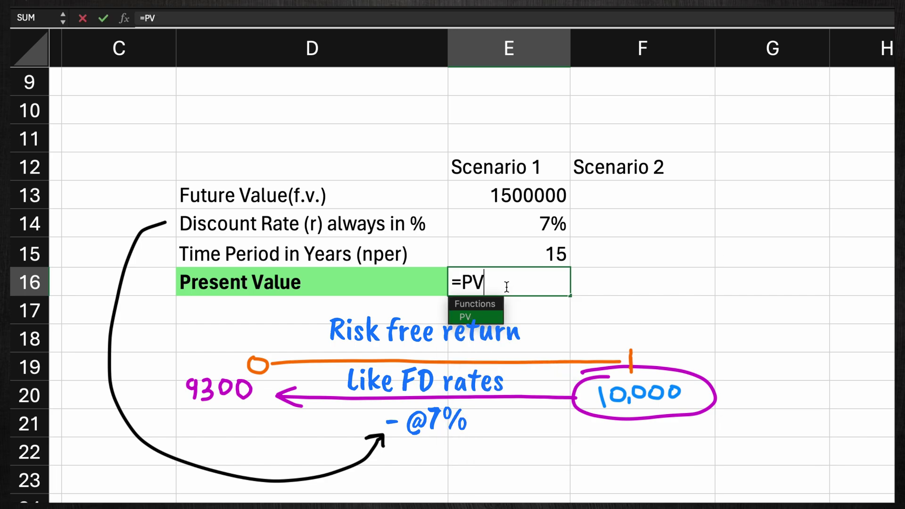
pyautogui.click(527, 229)
pyautogui.write(',')
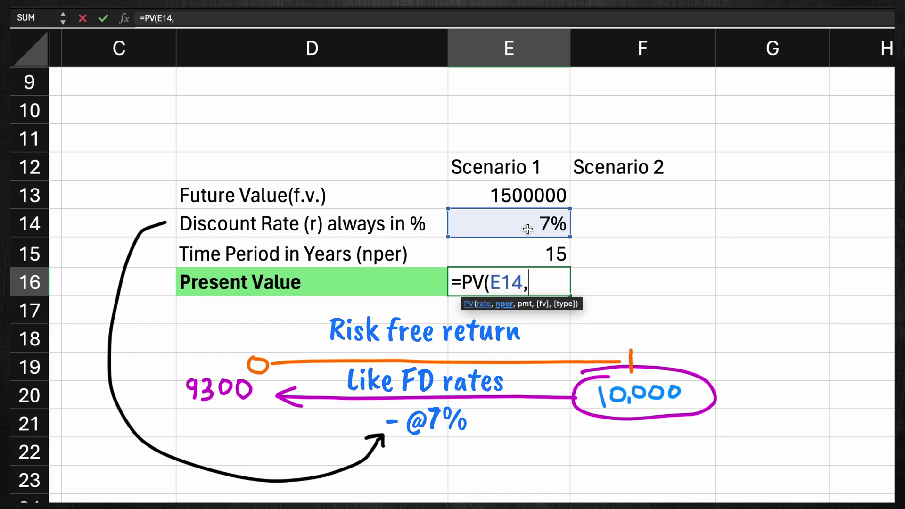
pyautogui.scroll(-1, 534, 269)
pyautogui.click(528, 253)
pyautogui.write(',')
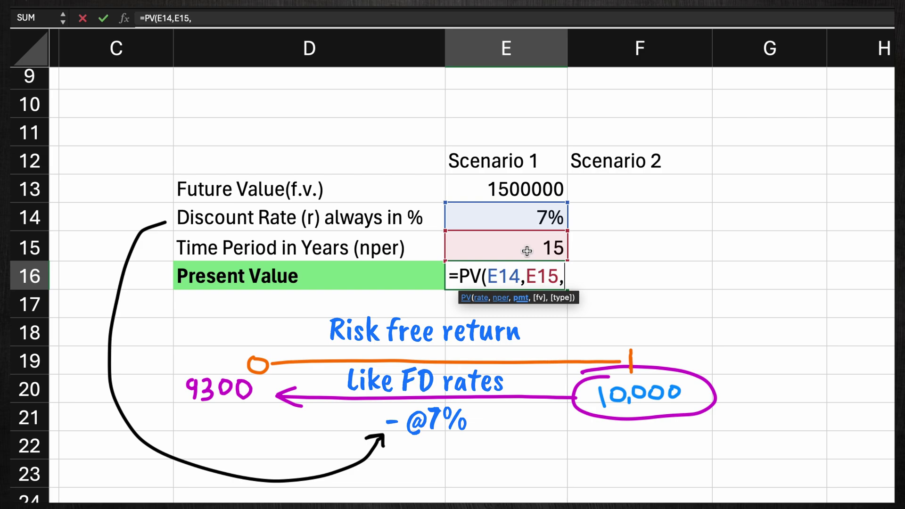
pyautogui.write('0,')
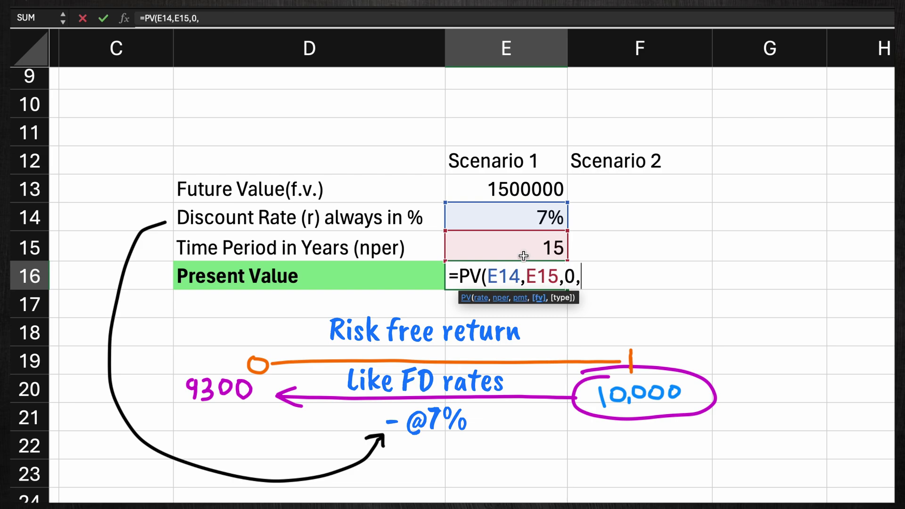
pyautogui.click(520, 189)
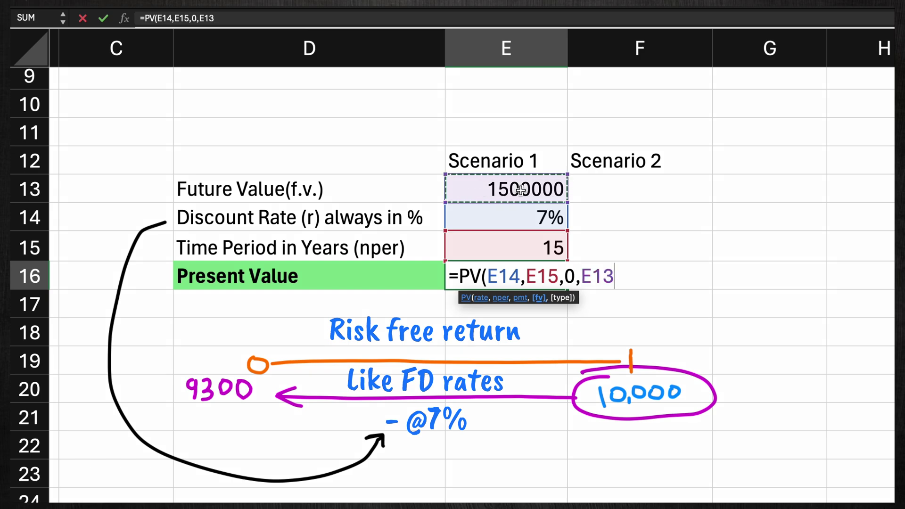
pyautogui.press('BackSpace')
pyautogui.press('BackSpace')
pyautogui.press('BackSpace')
pyautogui.write('-')
pyautogui.click(520, 190)
pyautogui.write(')')
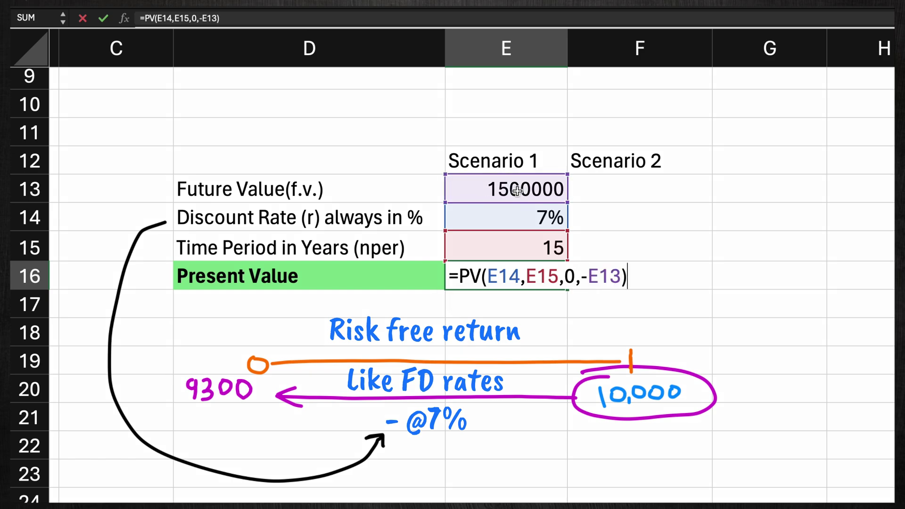
pyautogui.press('Return')
# Format Scenario 1's present value in E16 with thousands separators, two decimals and no currency symbol
pyautogui.press('Up')
pyautogui.click(458, 7)
pyautogui.click(541, 29)
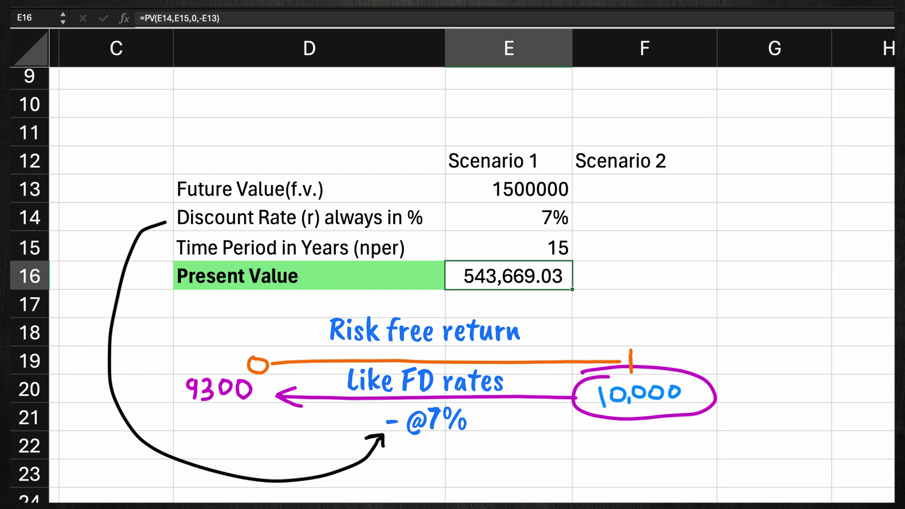
# Fill in Scenario 2 of the present value table with a future value of 14025, a 7% discount rate and 5 years
pyautogui.click(625, 184)
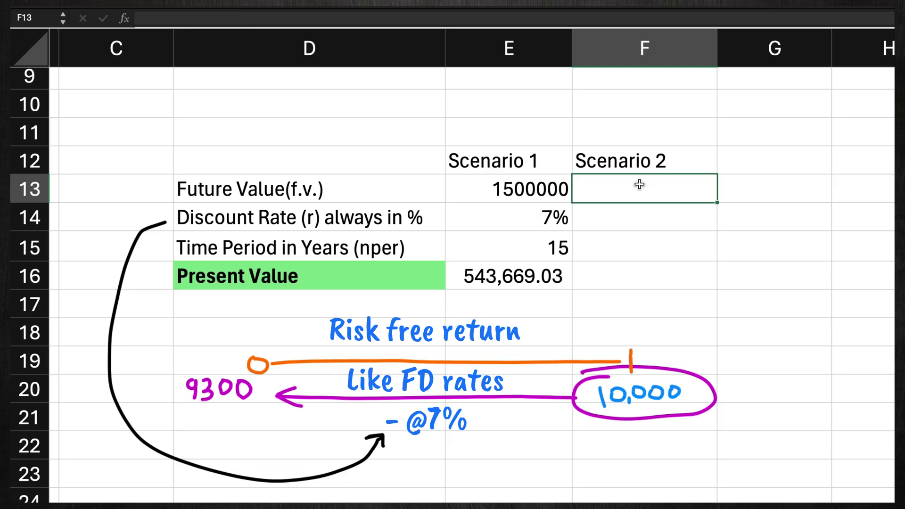
pyautogui.press('Return')
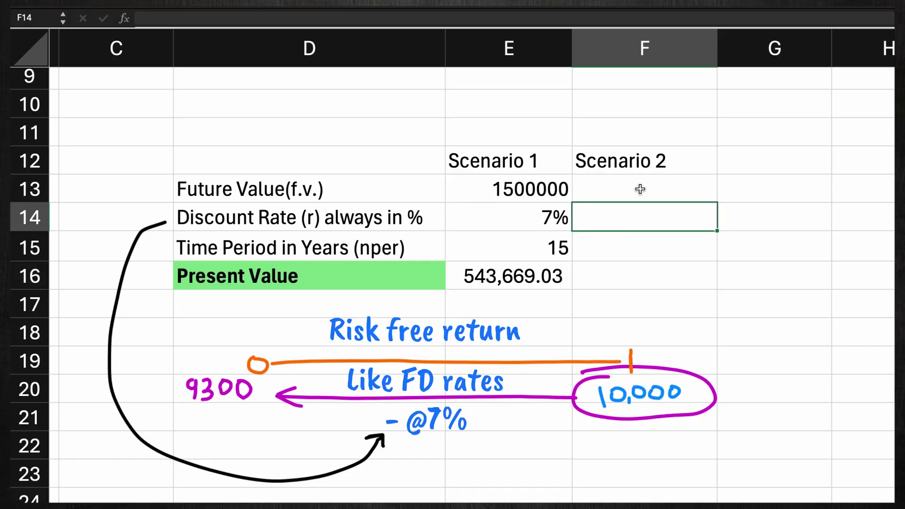
pyautogui.click(646, 188)
pyautogui.write('14025')
pyautogui.click(644, 214)
pyautogui.write('7%')
pyautogui.click(680, 246)
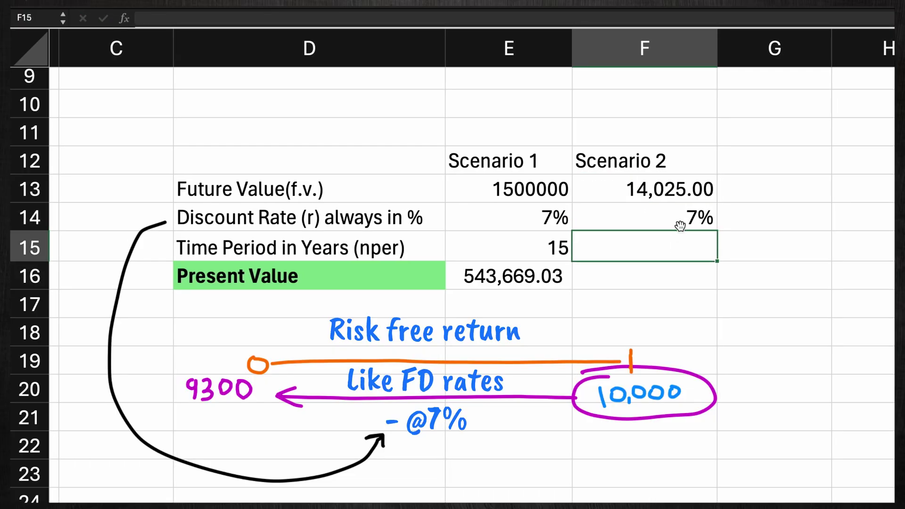
pyautogui.write('5')
# Calculate Scenario 2's present value in F16 with the formula =PV(F14,F15,0,-F13)
pyautogui.click(675, 273)
pyautogui.write('=')
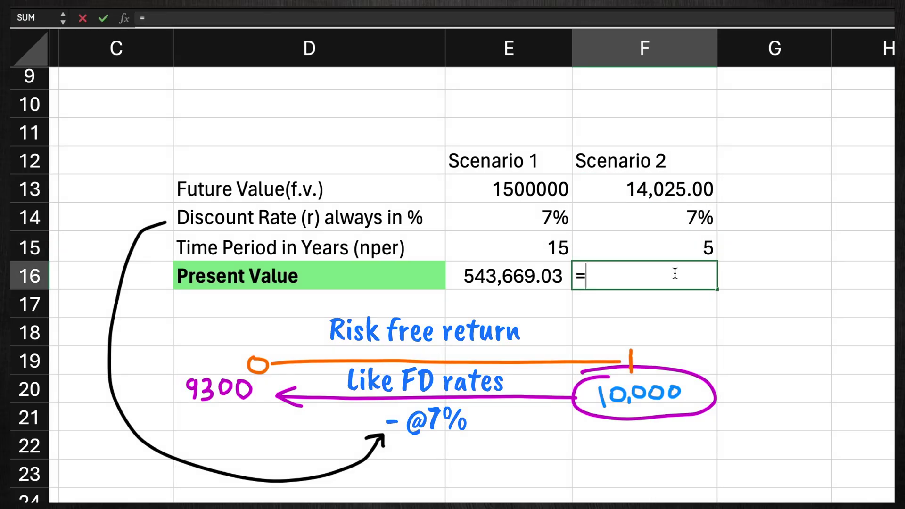
pyautogui.write('pv')
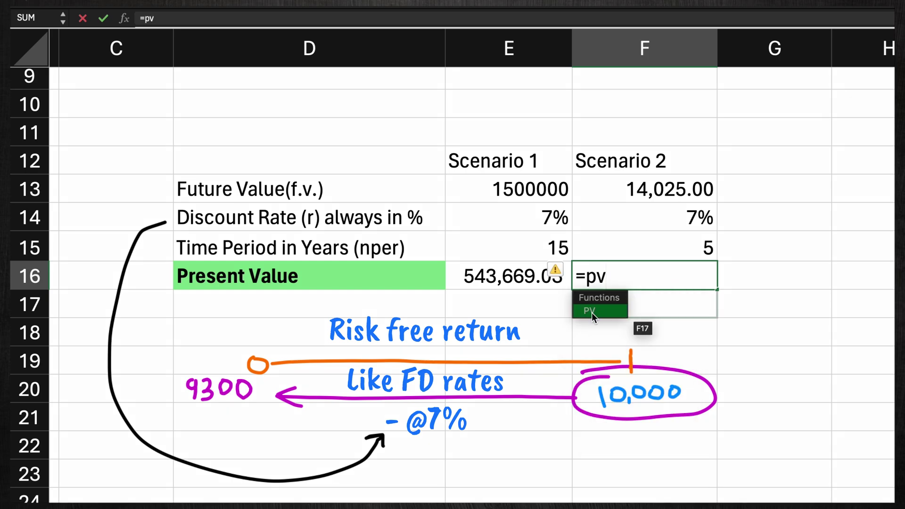
pyautogui.press('Tab')
pyautogui.click(683, 217)
pyautogui.write(',')
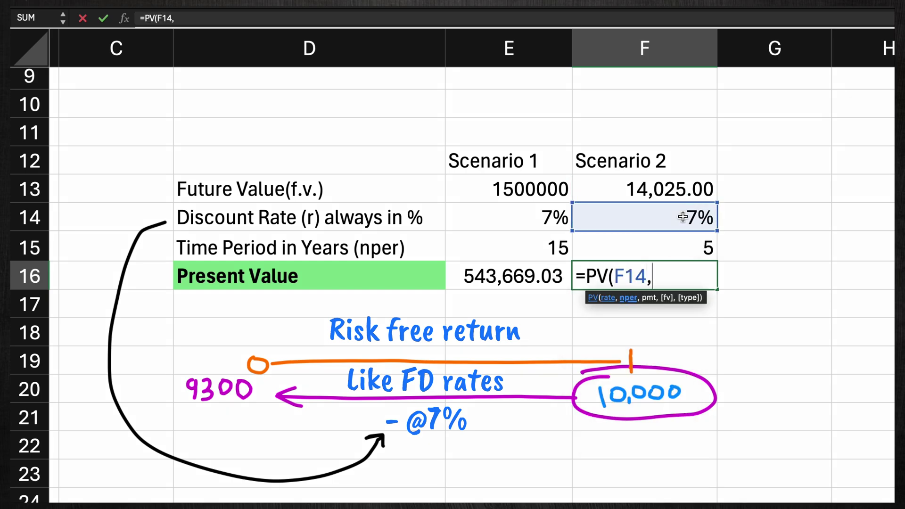
pyautogui.click(674, 244)
pyautogui.write(',0,')
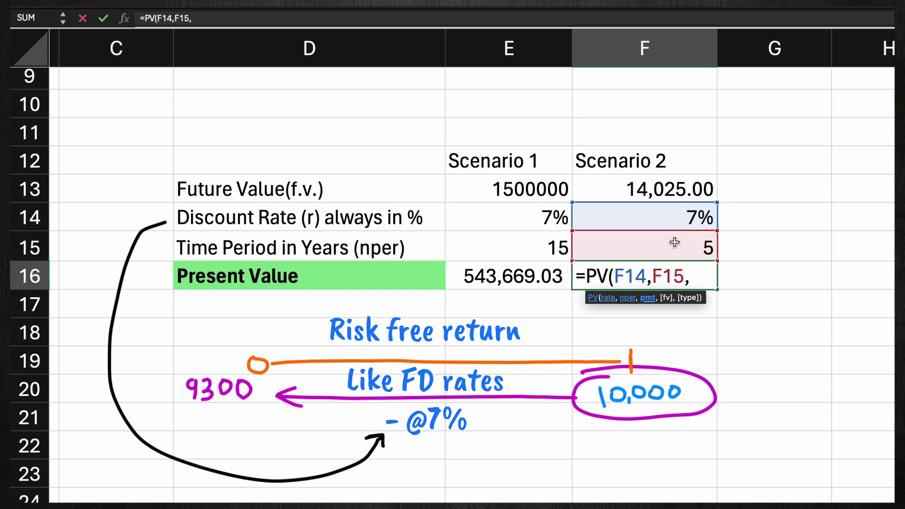
pyautogui.write('-')
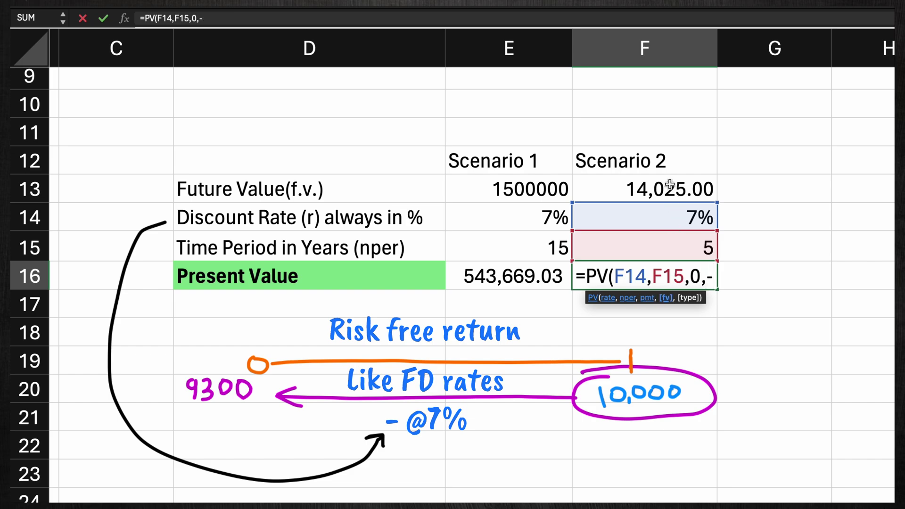
pyautogui.click(675, 188)
pyautogui.write(')')
pyautogui.press('Return')
# Format Scenario 2's present value in F16 with thousands separators, two decimals and no currency symbol
pyautogui.click(664, 269)
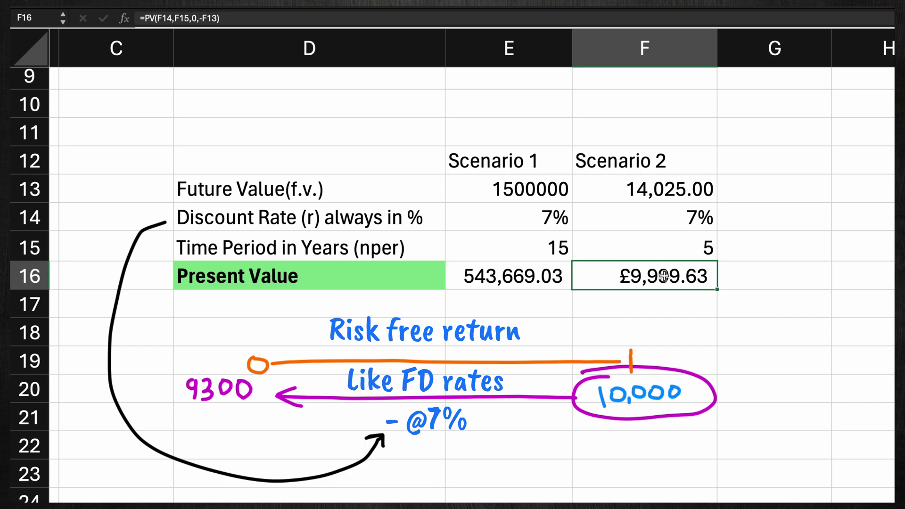
pyautogui.click(542, 2)
pyautogui.click(544, 29)
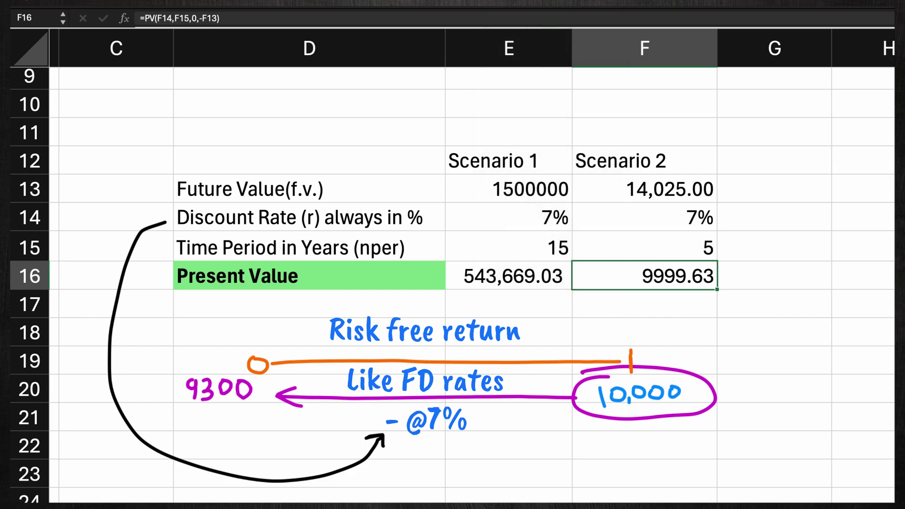
pyautogui.click(547, 2)
pyautogui.click(556, 51)
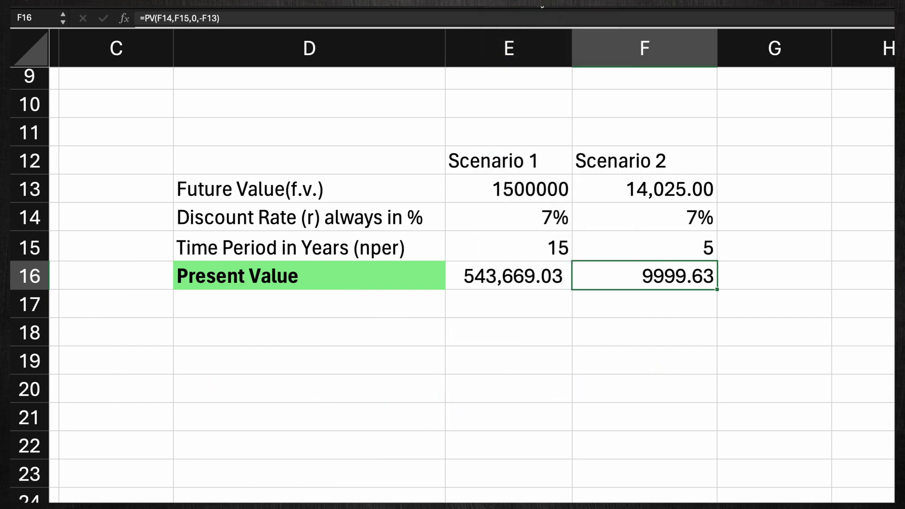
pyautogui.click(667, 325)
pyautogui.click(653, 278)
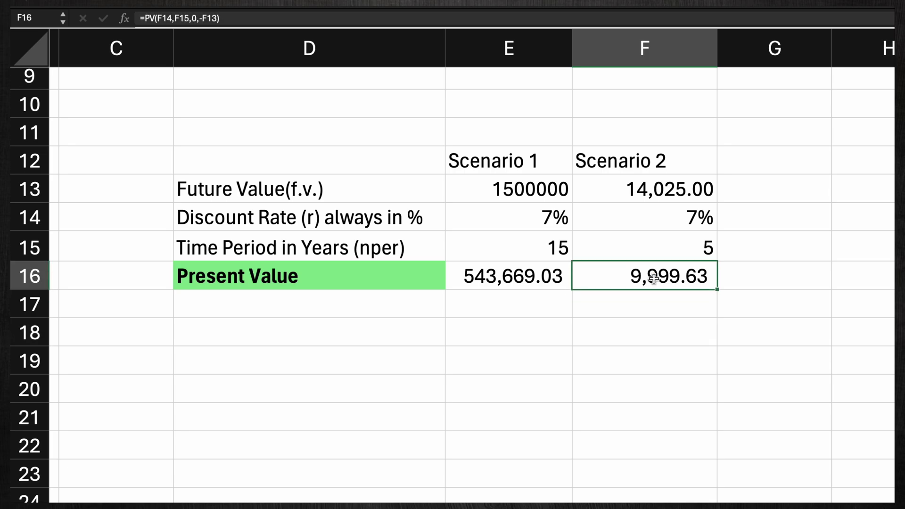